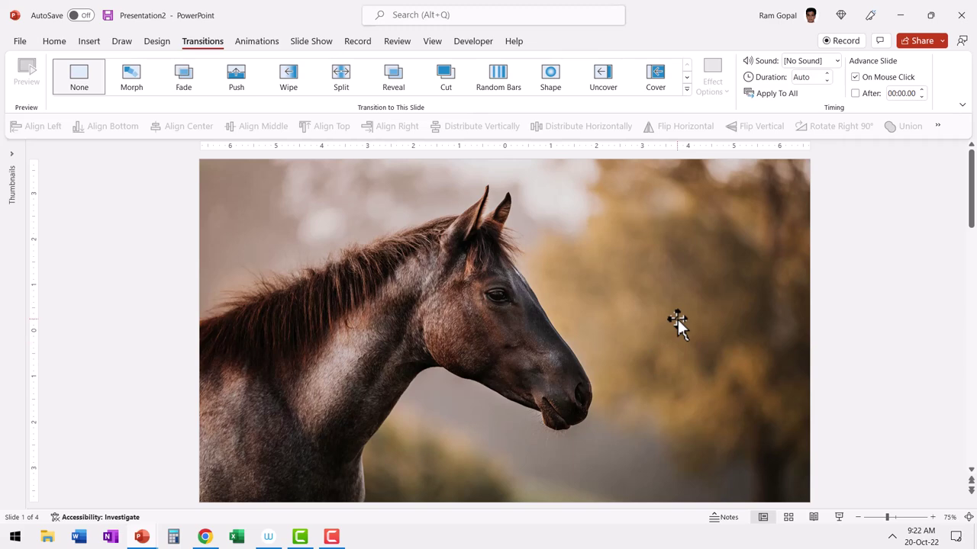
Apply a 10-second Vortex transition to the horse slide and play it in the slide show
click(686, 89)
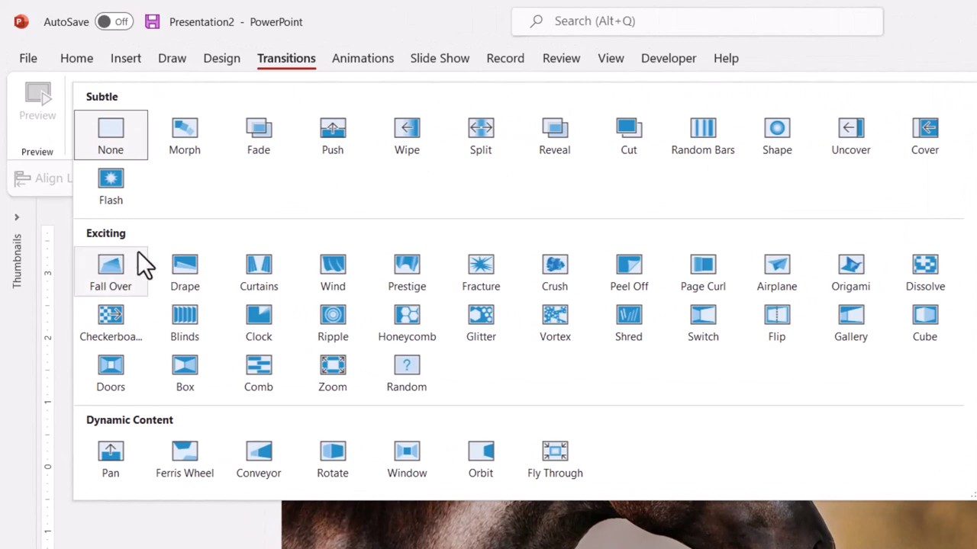
click(563, 329)
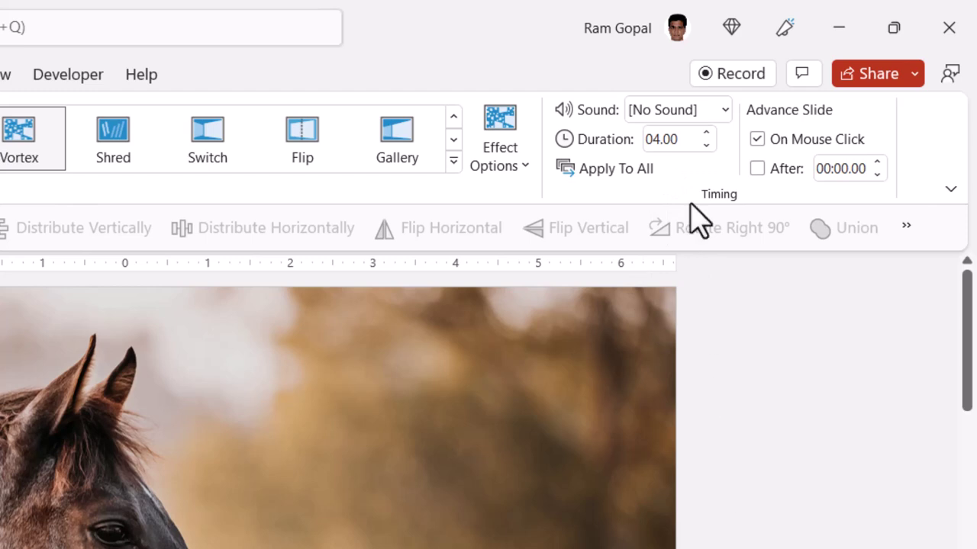
click(689, 145)
text(10)
key(Return)
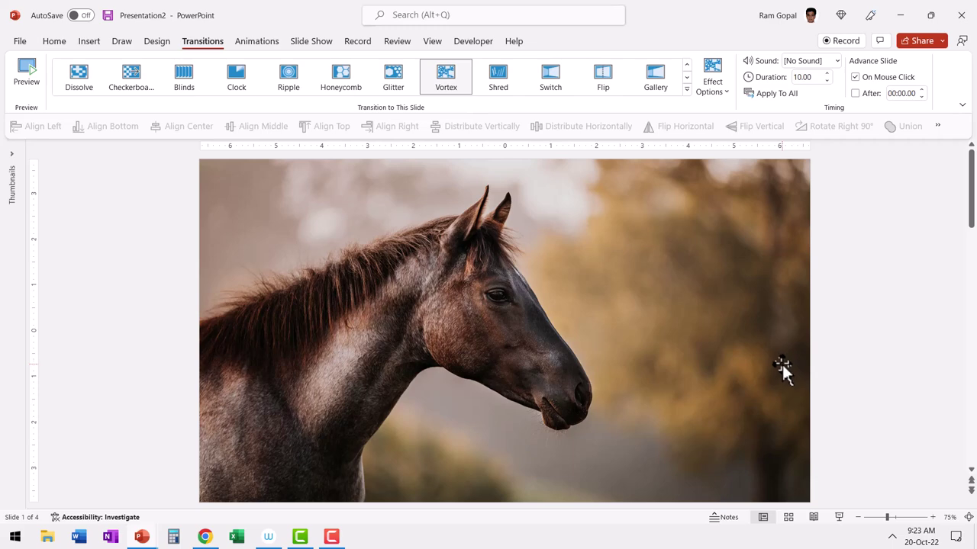
click(838, 518)
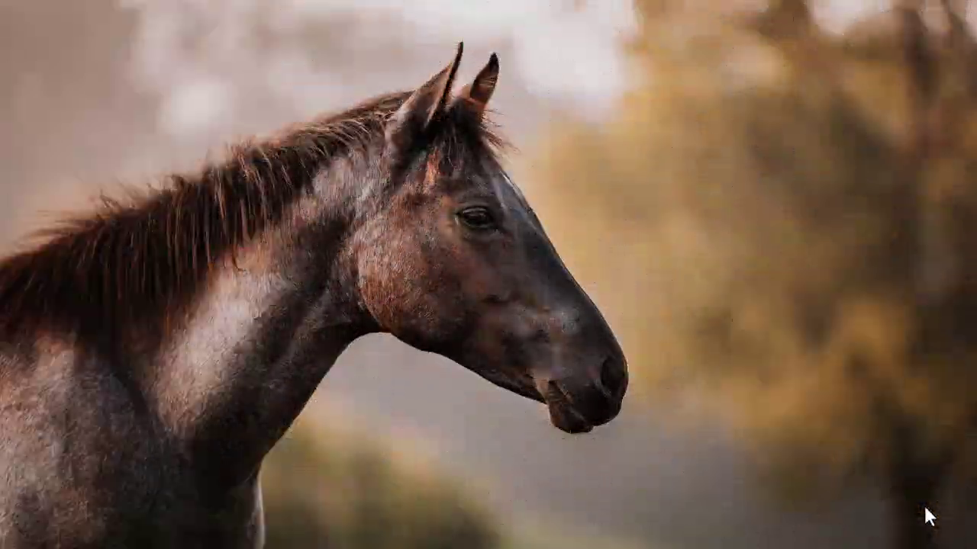
Insert a blank slide after the horse slide and paste the mid-Vortex screenshot onto it as a picture
key(Escape)
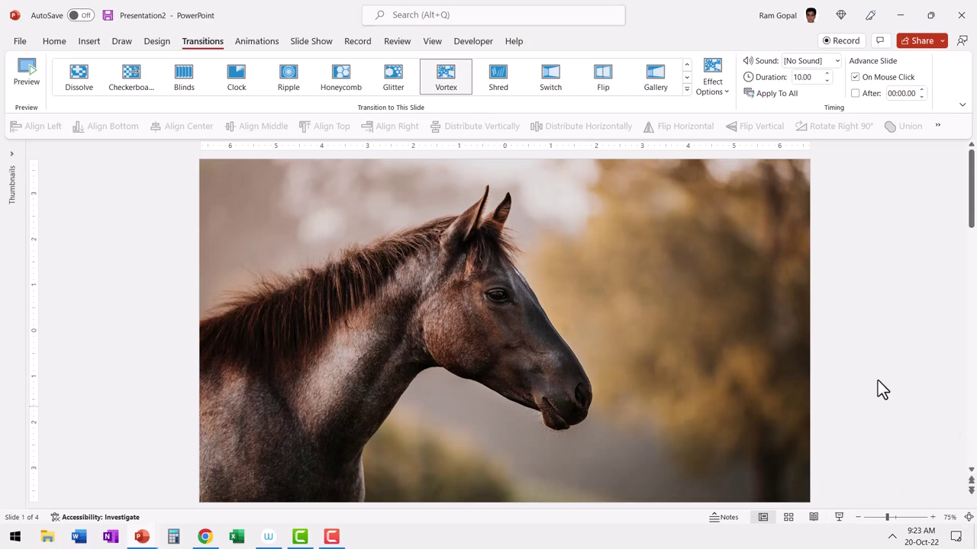
click(54, 41)
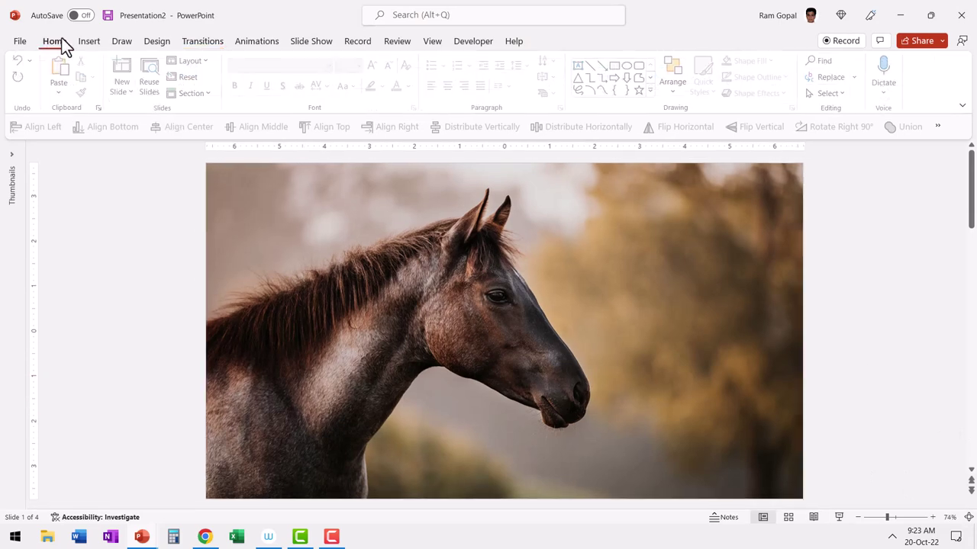
click(125, 90)
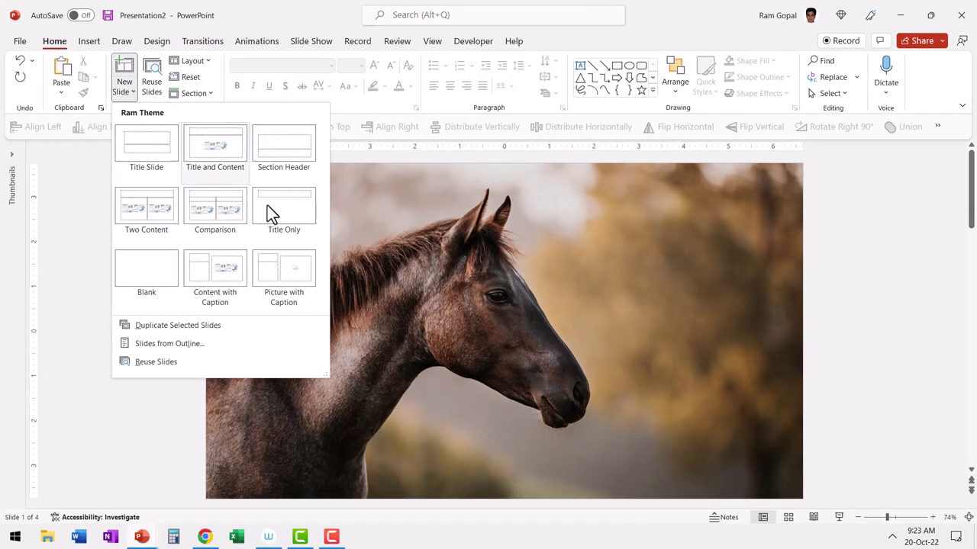
click(284, 274)
right_click(380, 281)
click(411, 304)
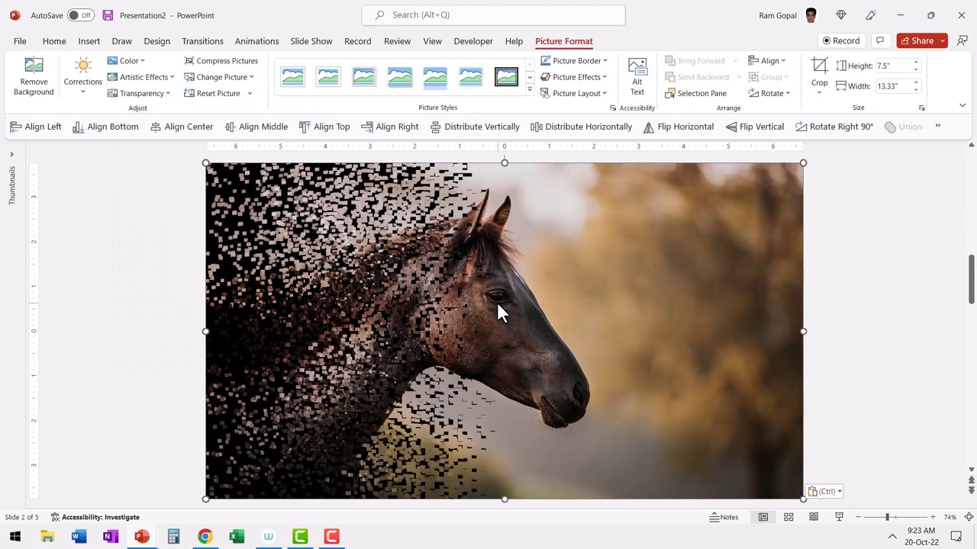
click(843, 326)
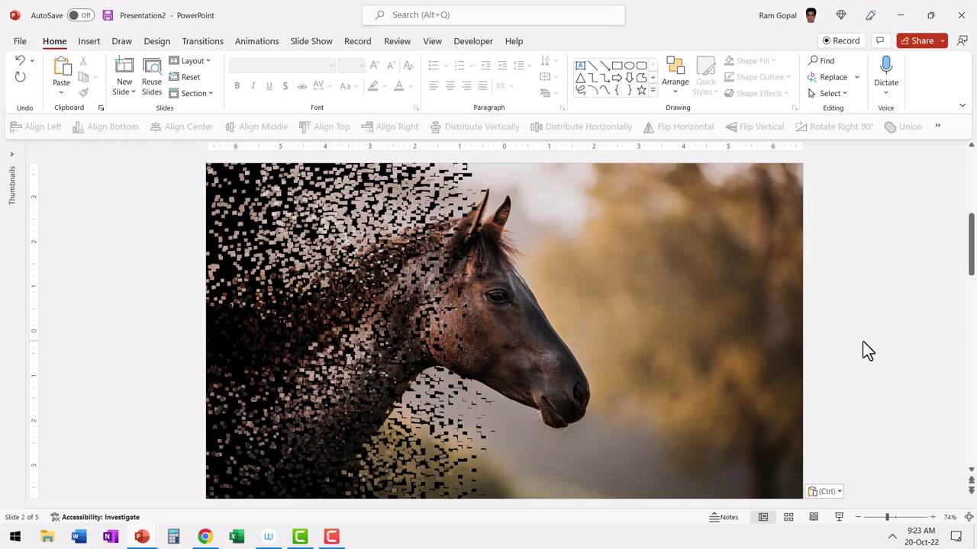
scroll(868, 351, up, 1)
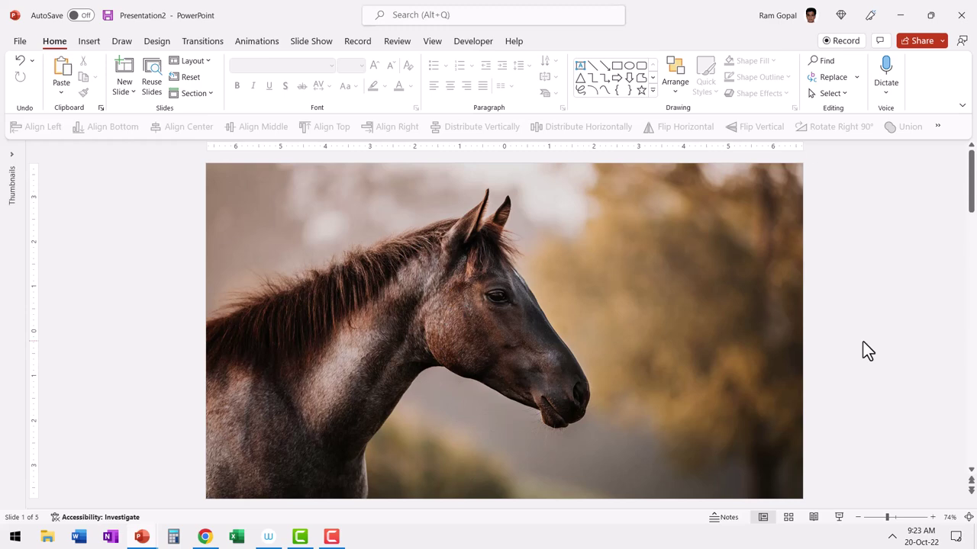
Change the horse slide's transition to Blinds with a 10-second duration
click(202, 40)
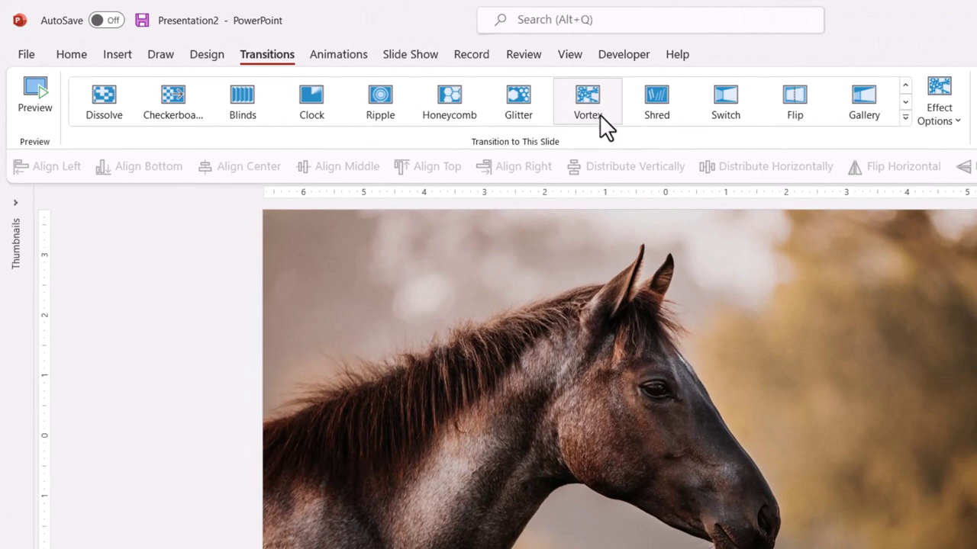
click(240, 111)
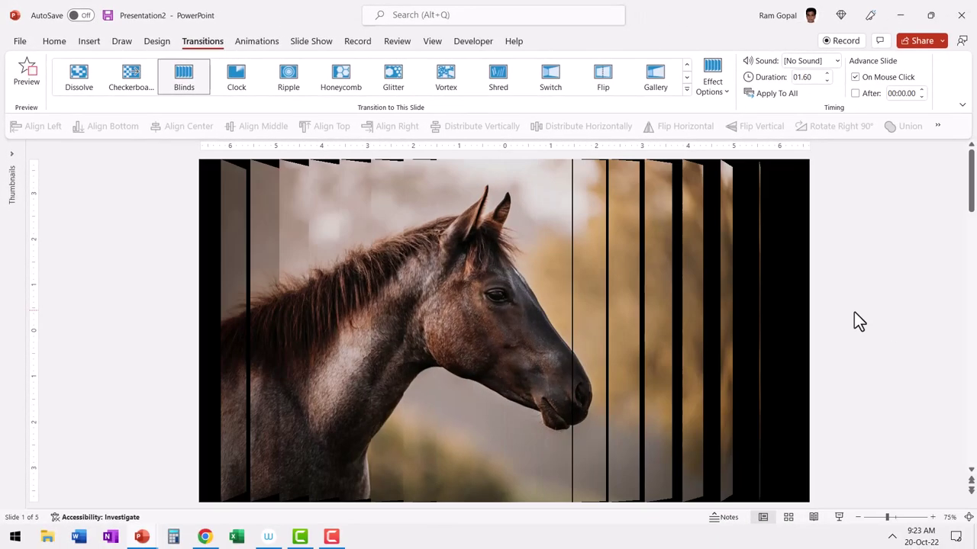
click(813, 77)
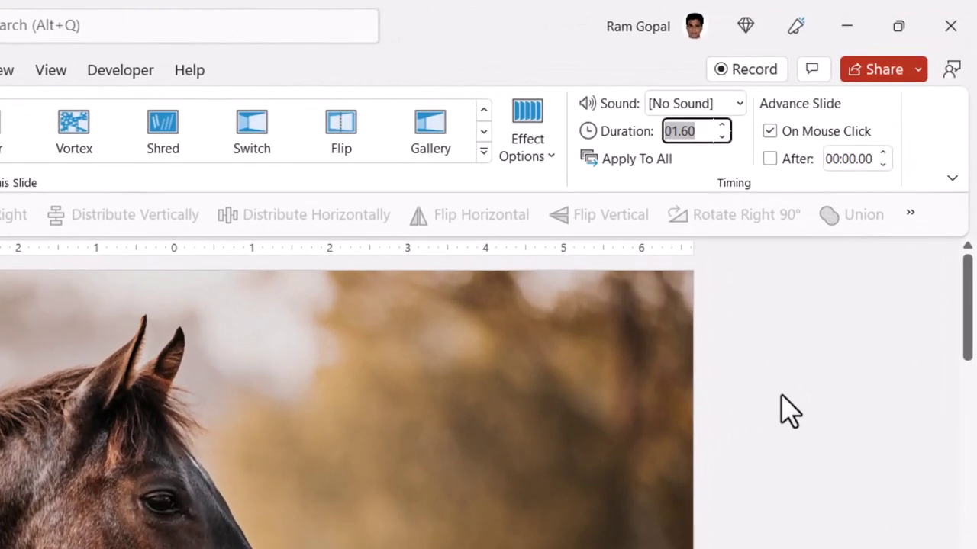
text(10)
key(Return)
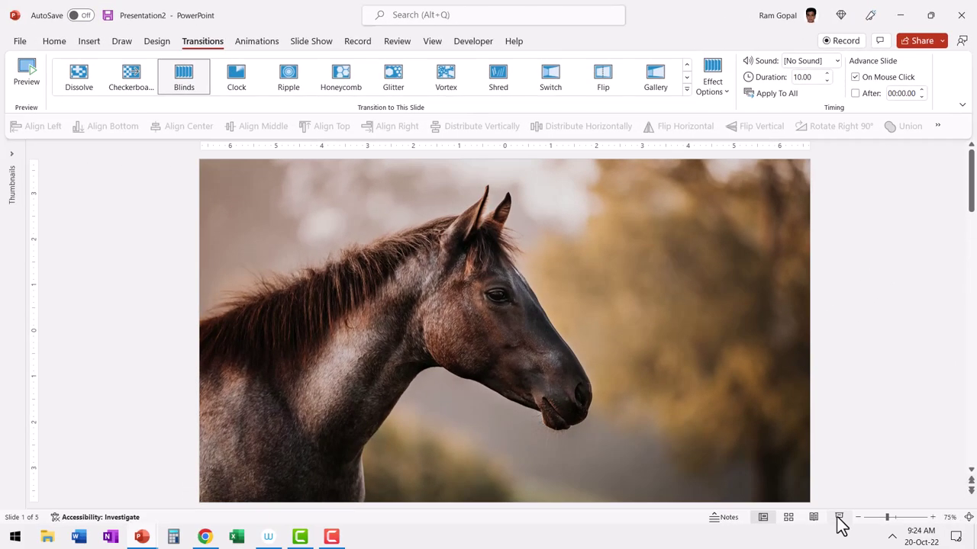
Play the slide show and take a Print Screen capture mid-Blinds, then exit
click(838, 518)
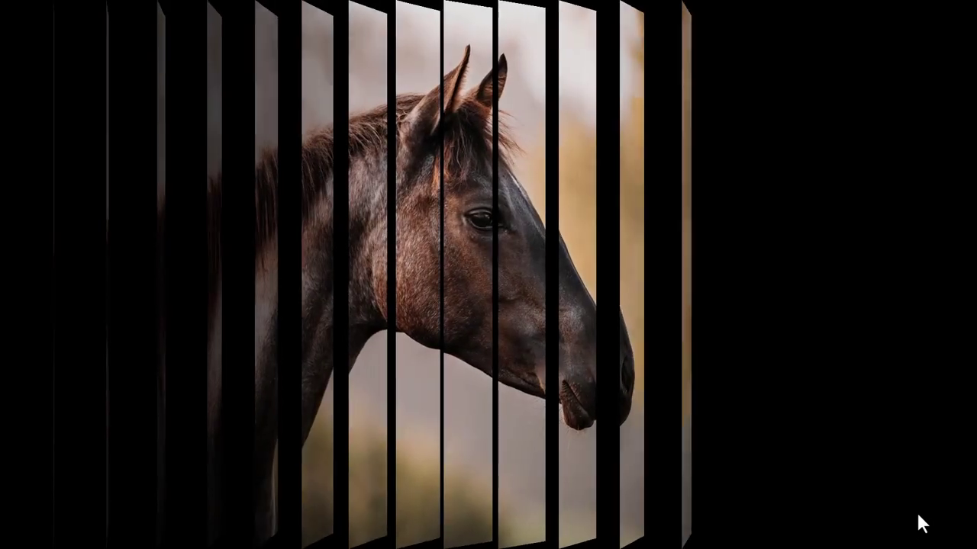
key(Print)
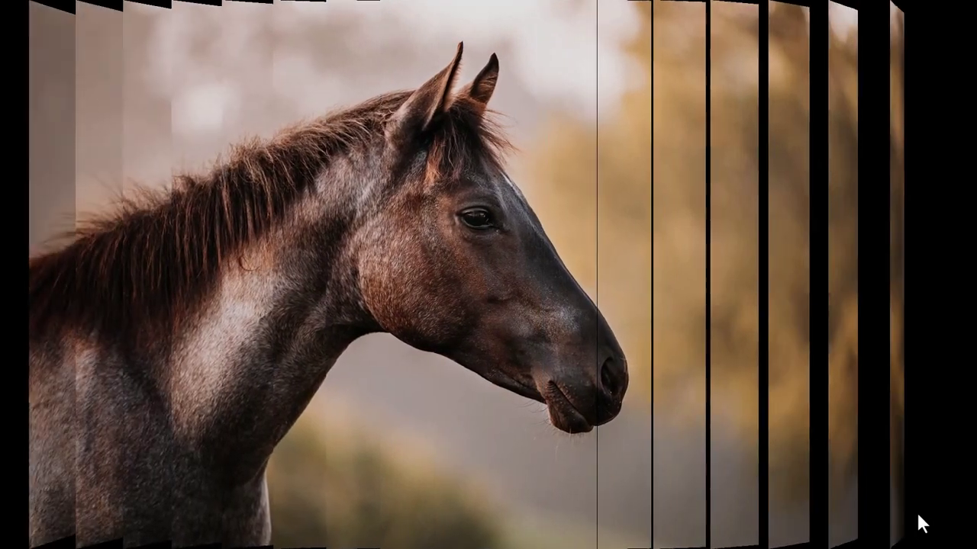
key(Escape)
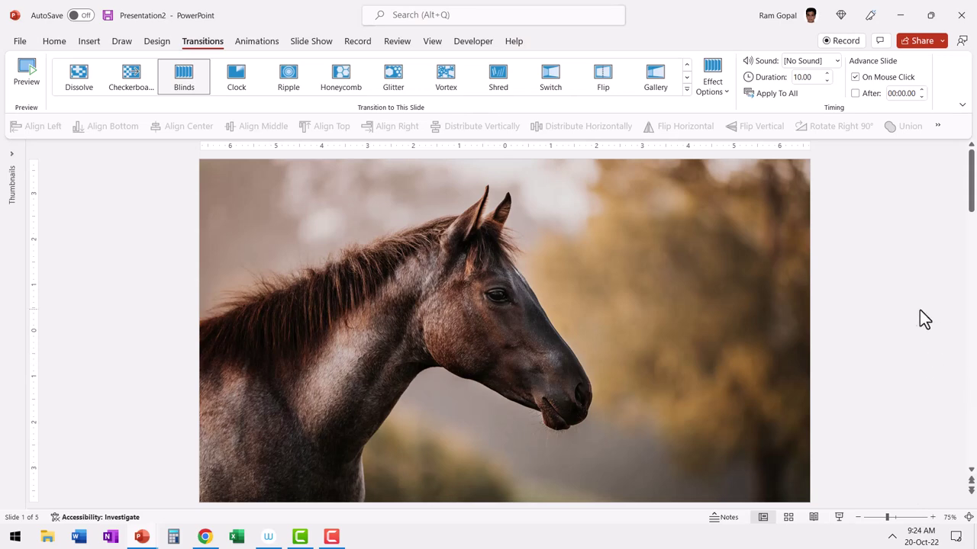
Insert a new slide after the horse and paste the striped mid-Blinds screenshot as a picture
click(54, 40)
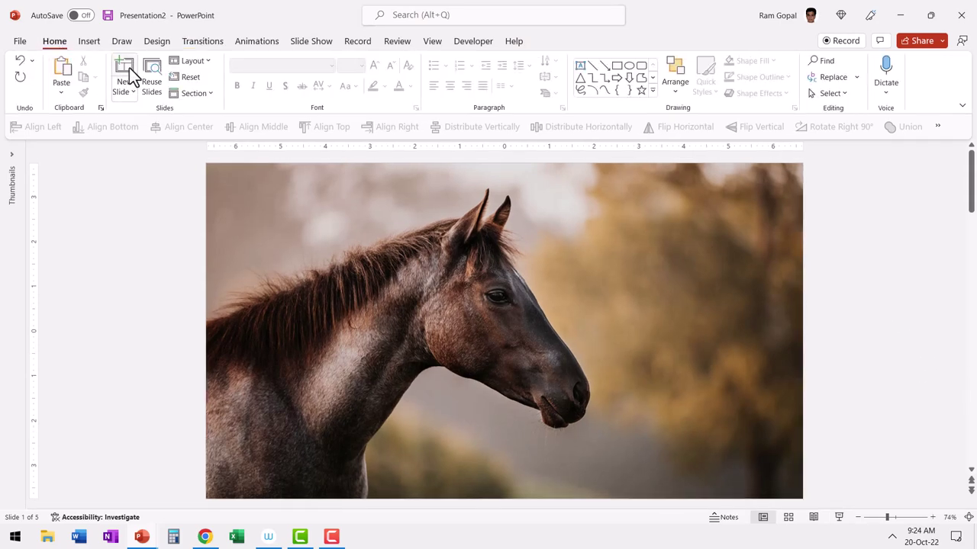
click(124, 73)
right_click(371, 235)
click(407, 284)
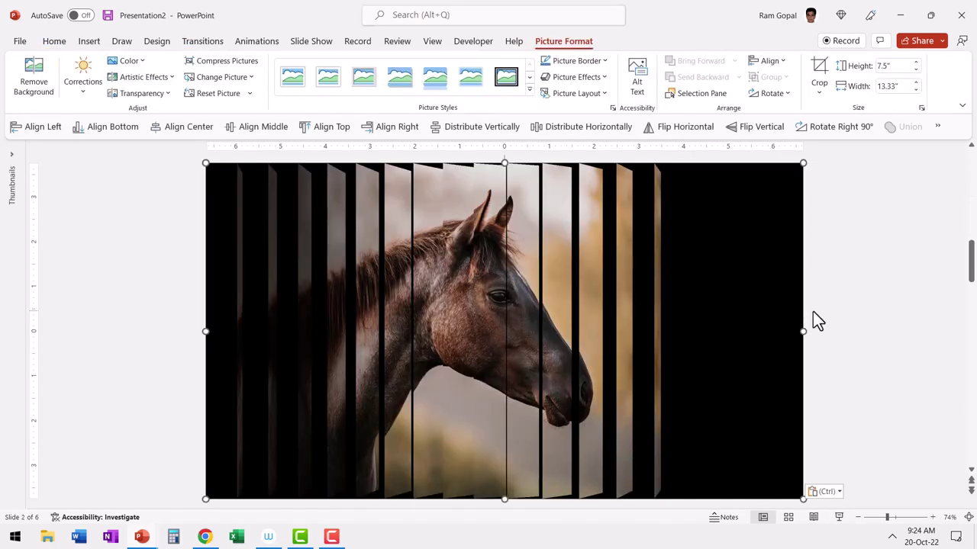
click(845, 302)
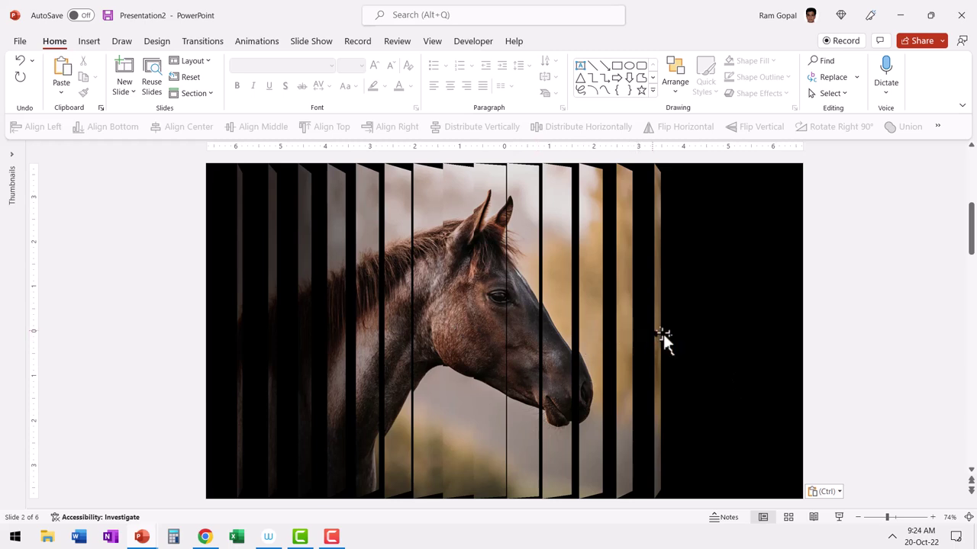
Give the elephant slide (slide 6) a Cube transition with a 10.00-second duration
scroll(832, 343, down, 3)
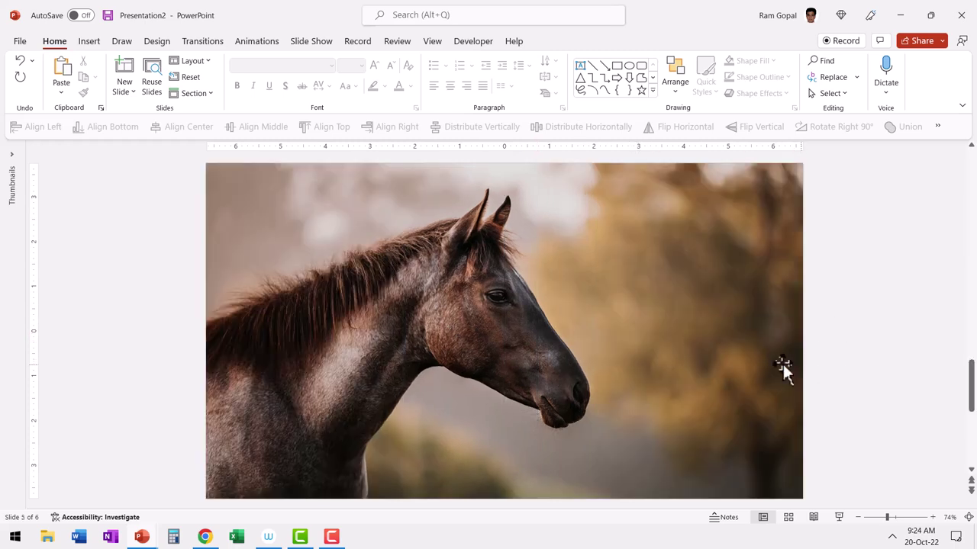
scroll(902, 365, down, 1)
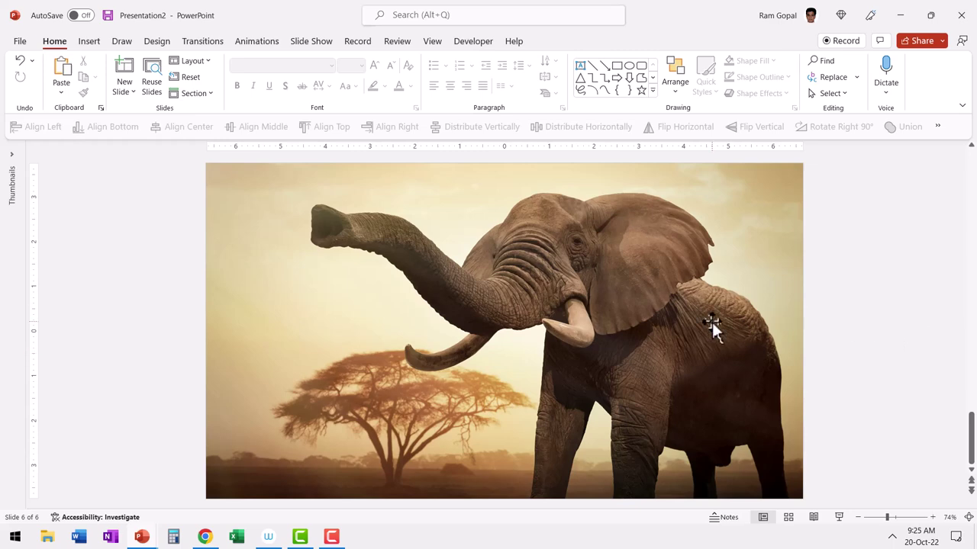
scroll(713, 320, up, 1)
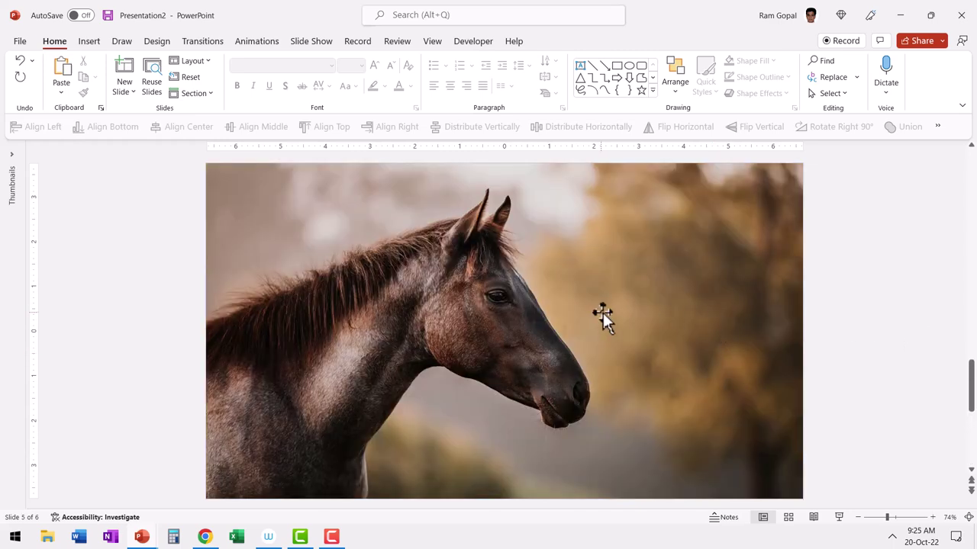
scroll(606, 319, down, 1)
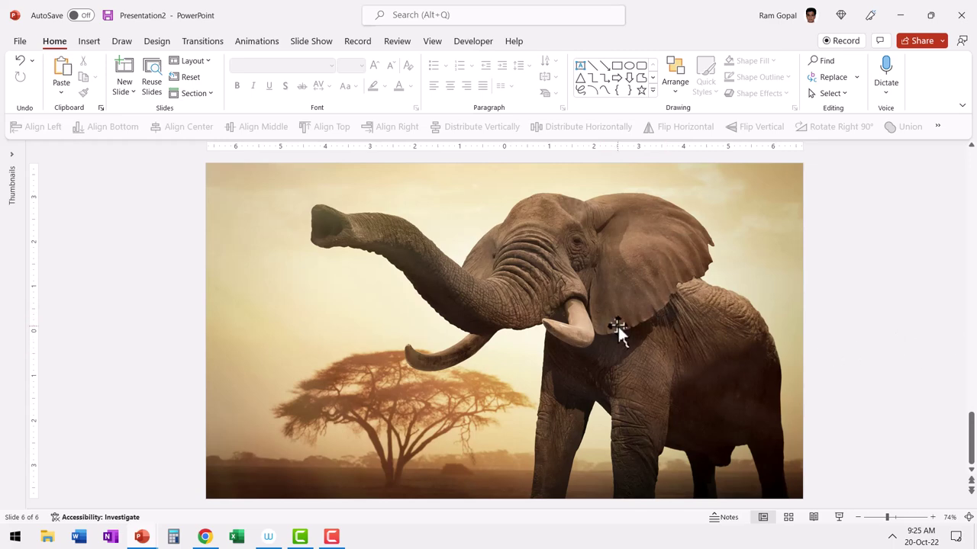
click(207, 41)
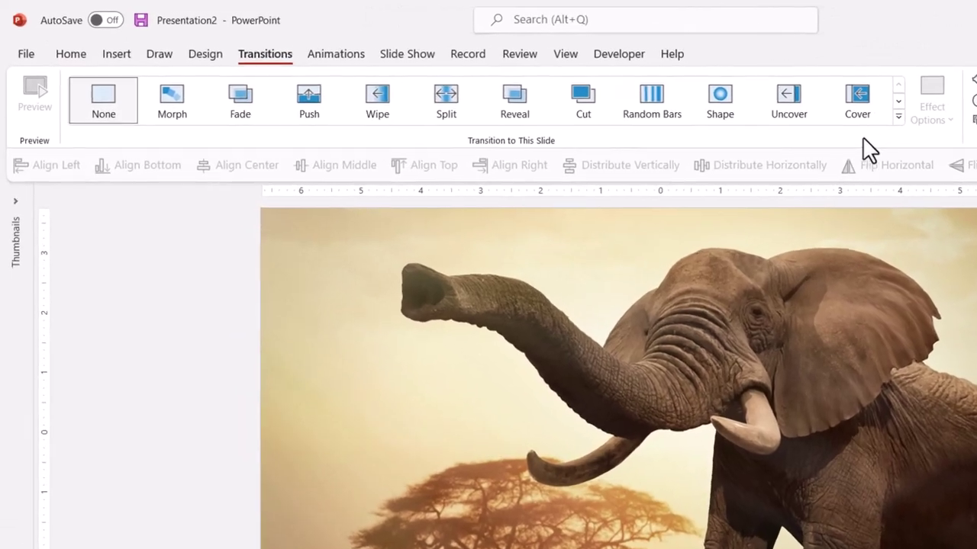
click(898, 116)
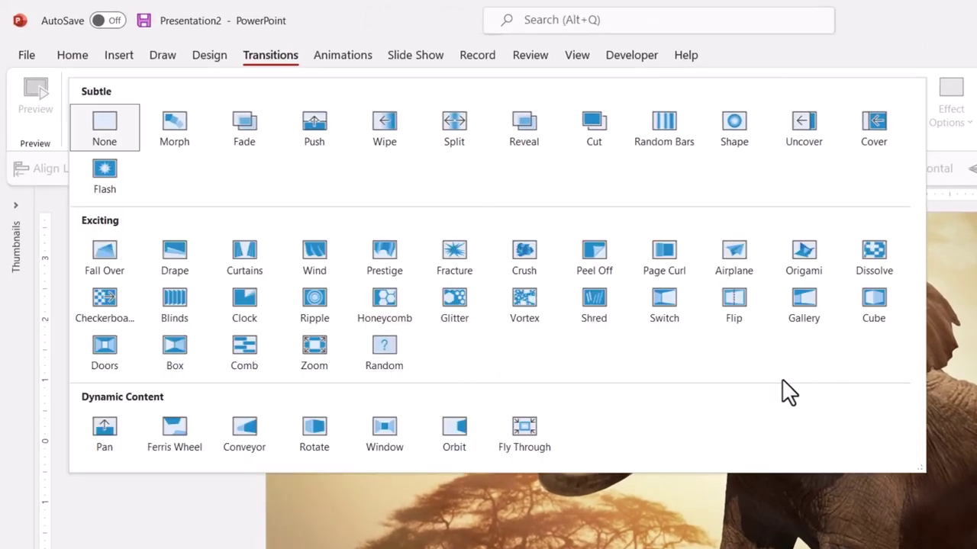
click(881, 305)
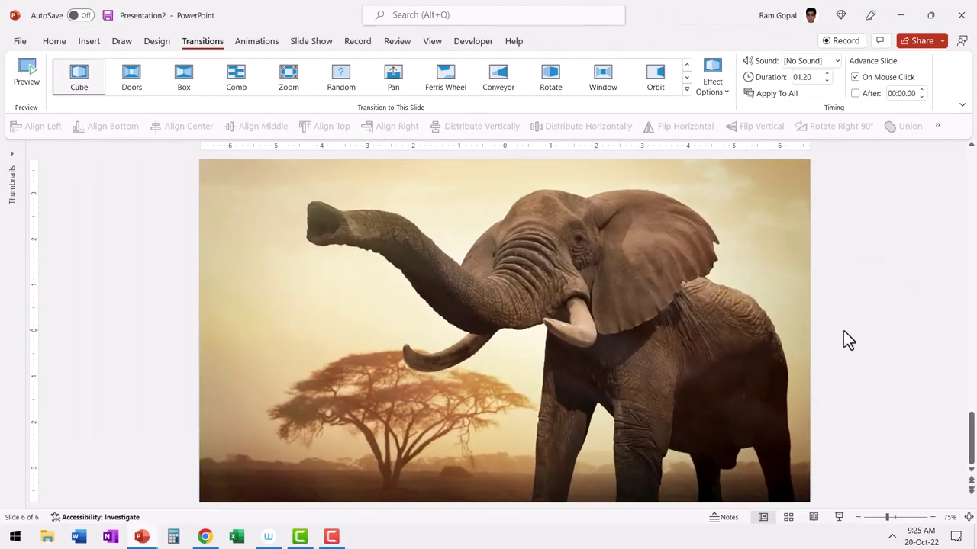
click(813, 81)
Run the slide show from the horse slide and capture a Print Screen mid-Cube transition
scroll(844, 329, up, 2)
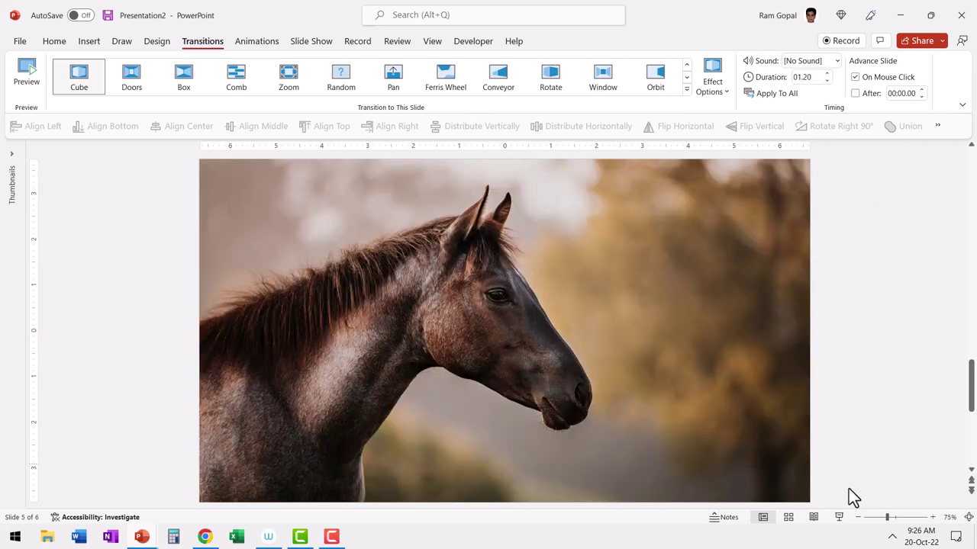
click(838, 518)
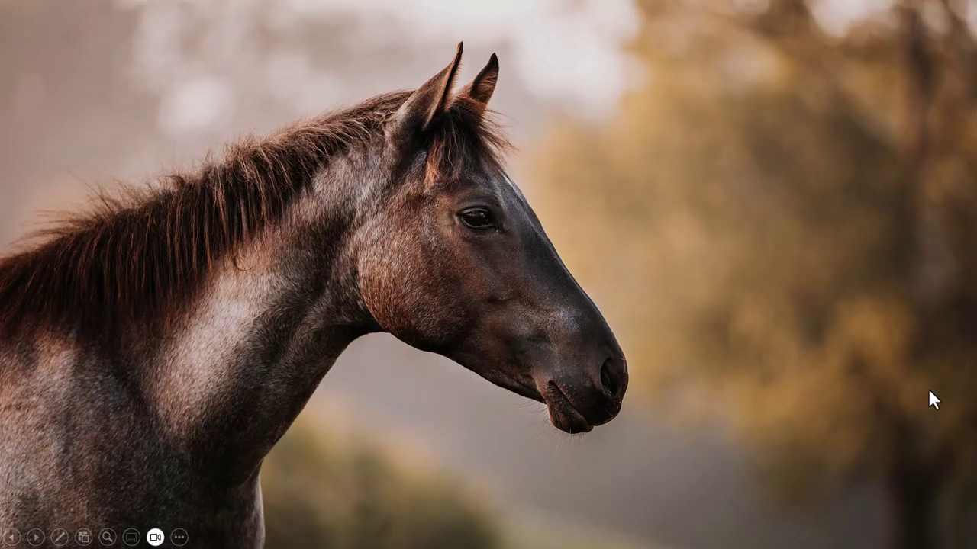
click(928, 400)
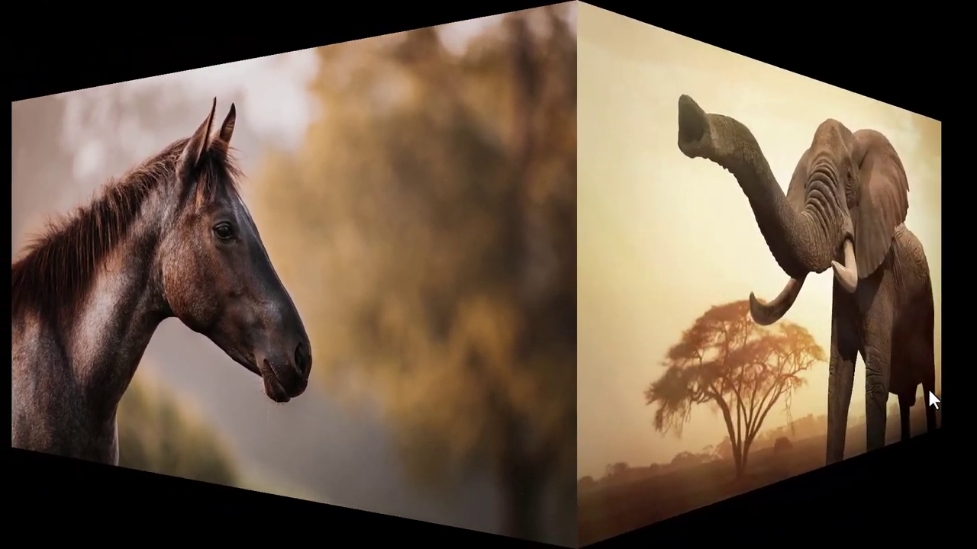
key(Print)
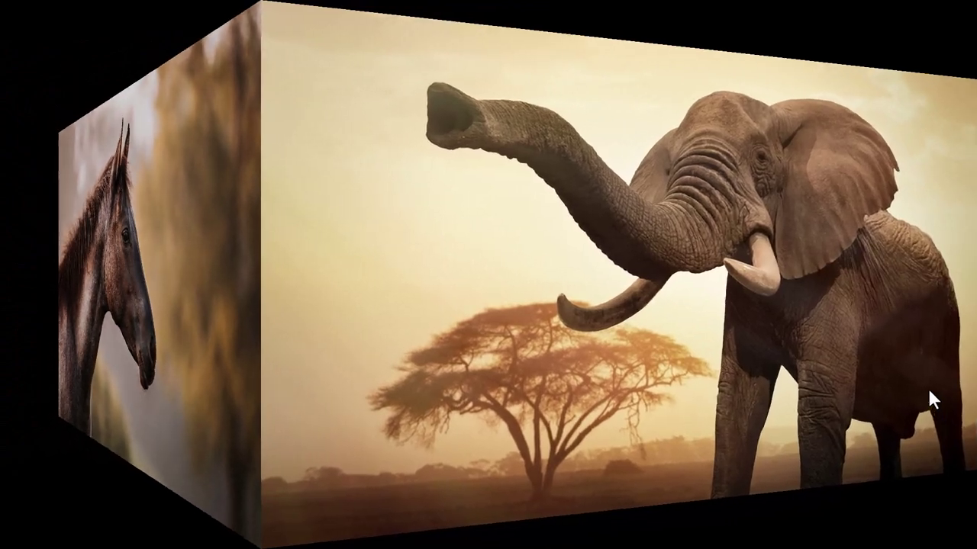
key(Escape)
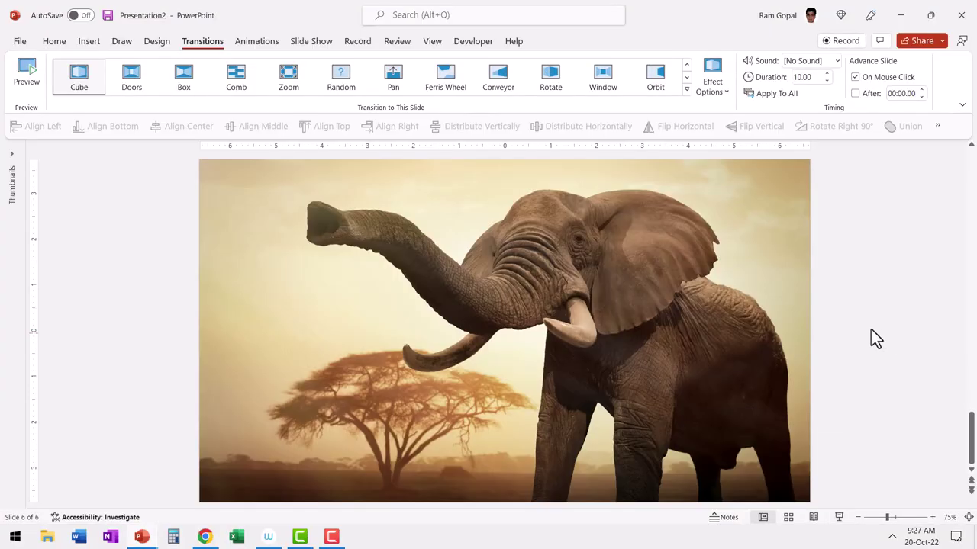
Add slide 7 with the mid-Cube horse-and-elephant screenshot pasted as a picture, then switch to the browser
click(53, 41)
click(131, 82)
right_click(440, 314)
click(492, 369)
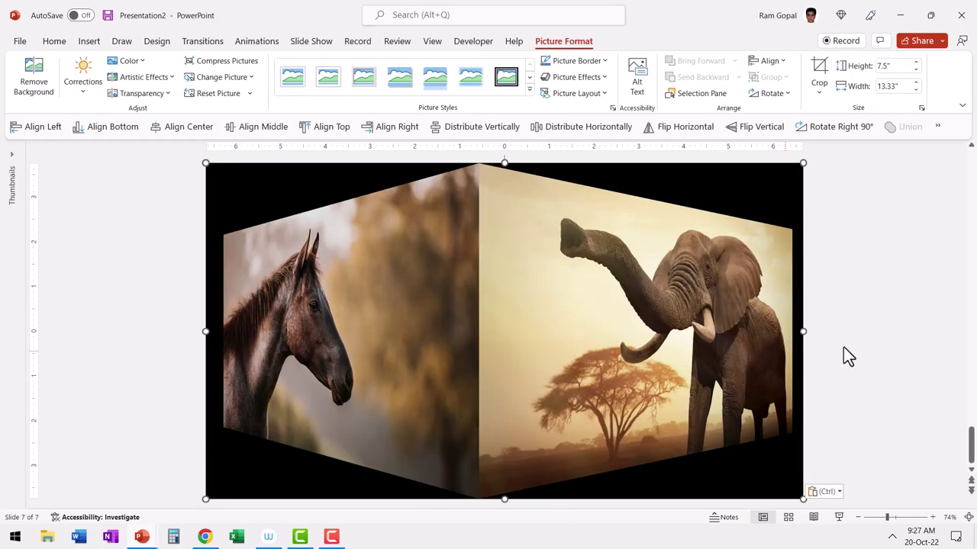
click(853, 347)
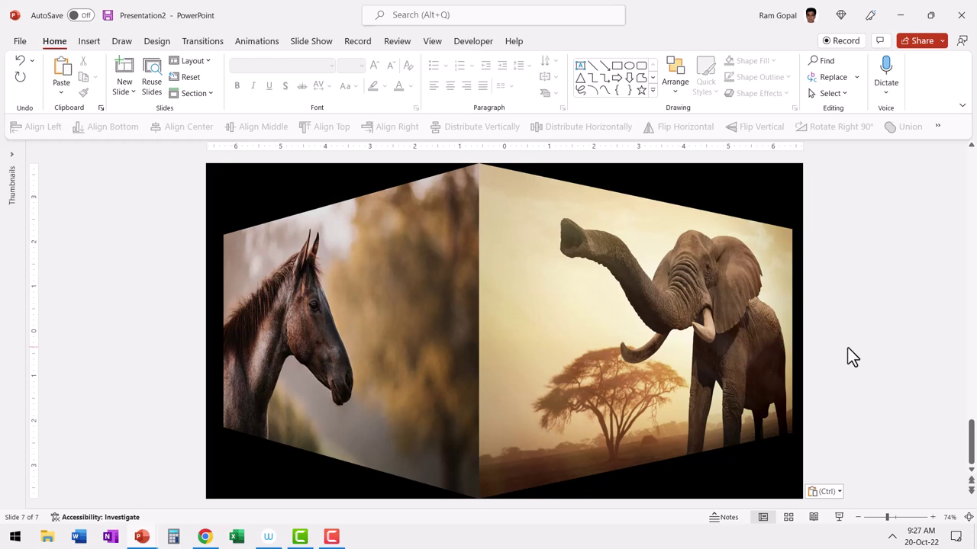
key(alt+Tab)
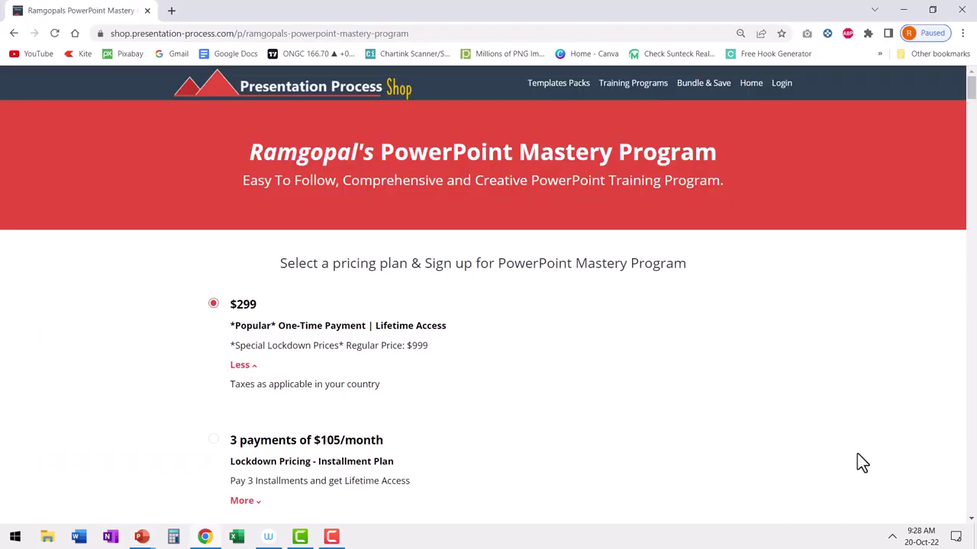